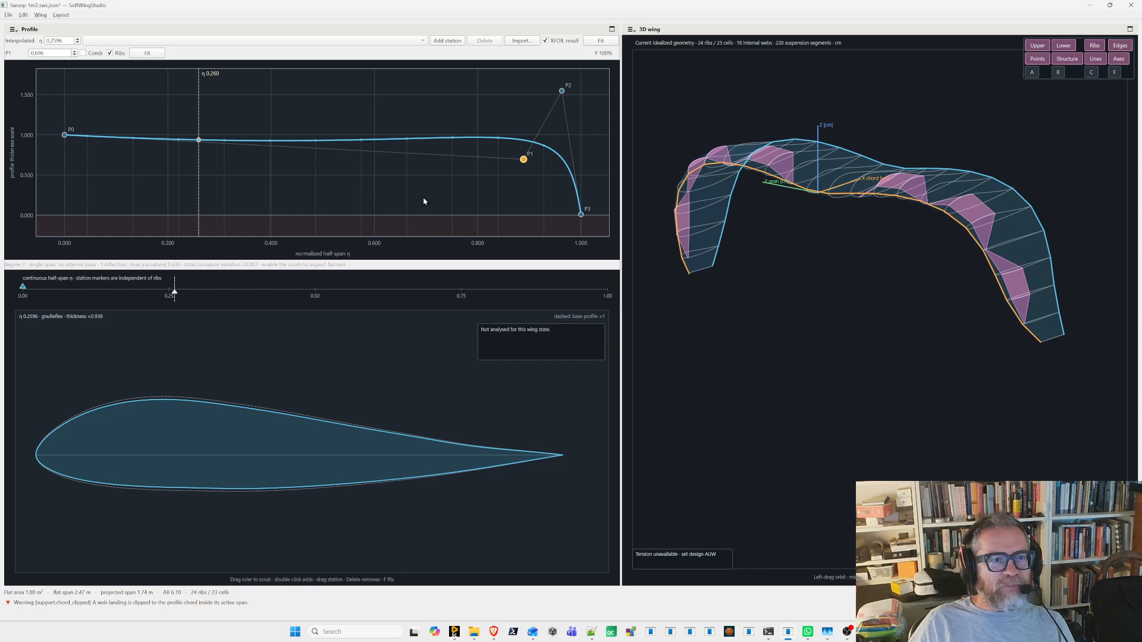
- Load the Platform layout, lower the symmetric vault's P2 pair to about Z -14 cm, and nudge the tip end points down and inward
left_click(60, 14)
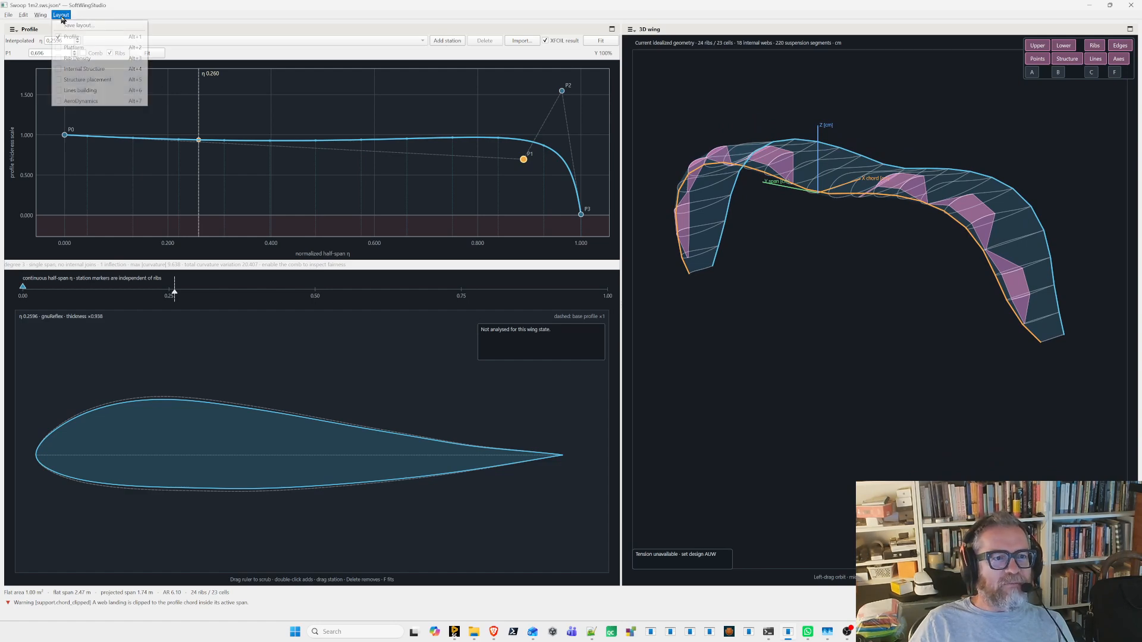
left_click(95, 48)
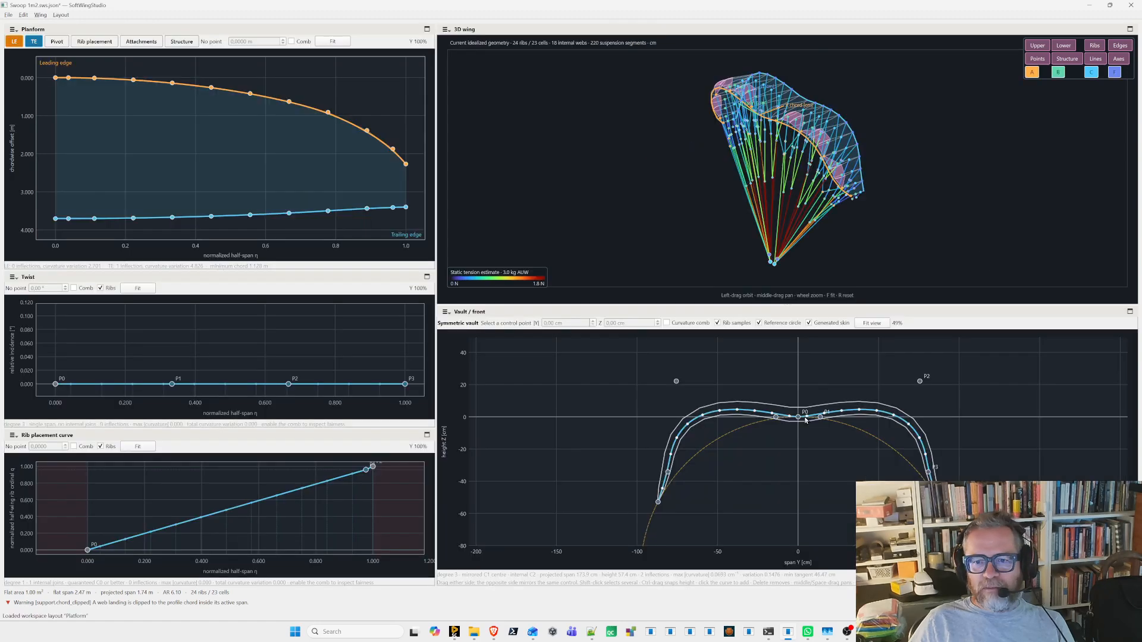
left_click_drag(672, 380, 675, 437)
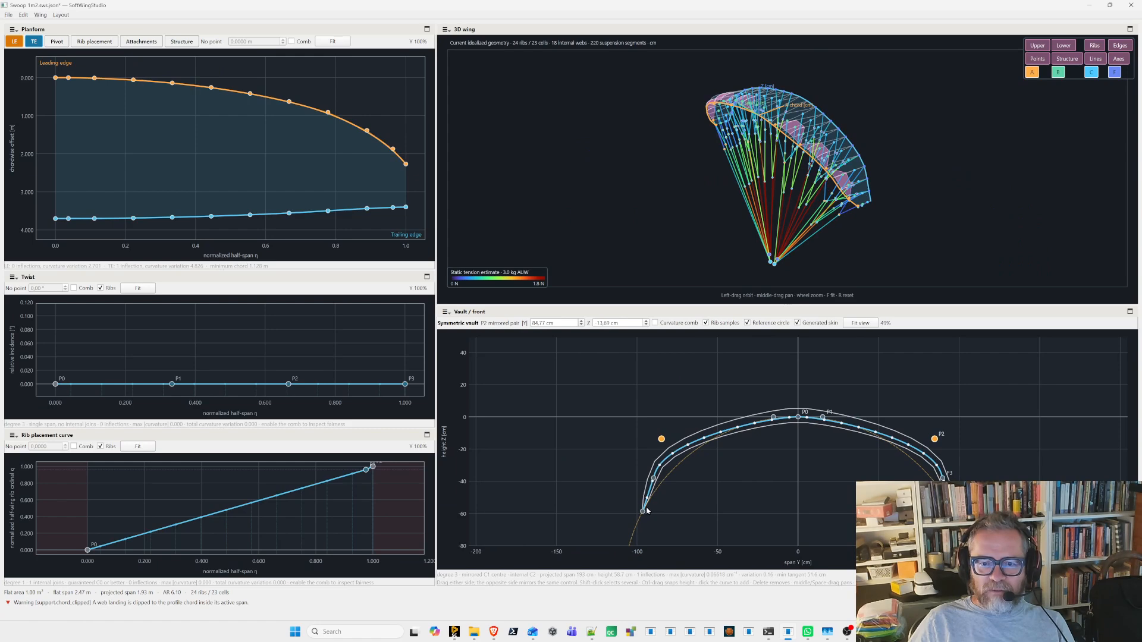
left_click_drag(642, 511, 648, 519)
- Delete the P3 mirrored pair from the vault curve and move the P1 pair outward to about Y 38.5 cm
left_click(665, 471)
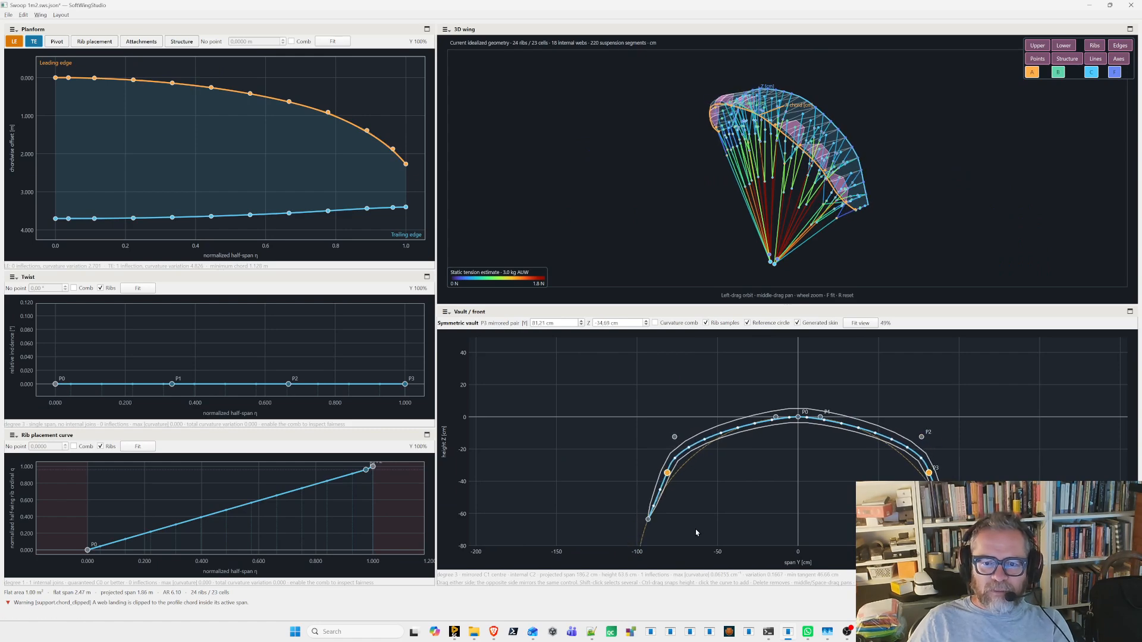
key("Delete")
left_click_drag(772, 417, 735, 417)
left_click_drag(690, 199, 740, 243)
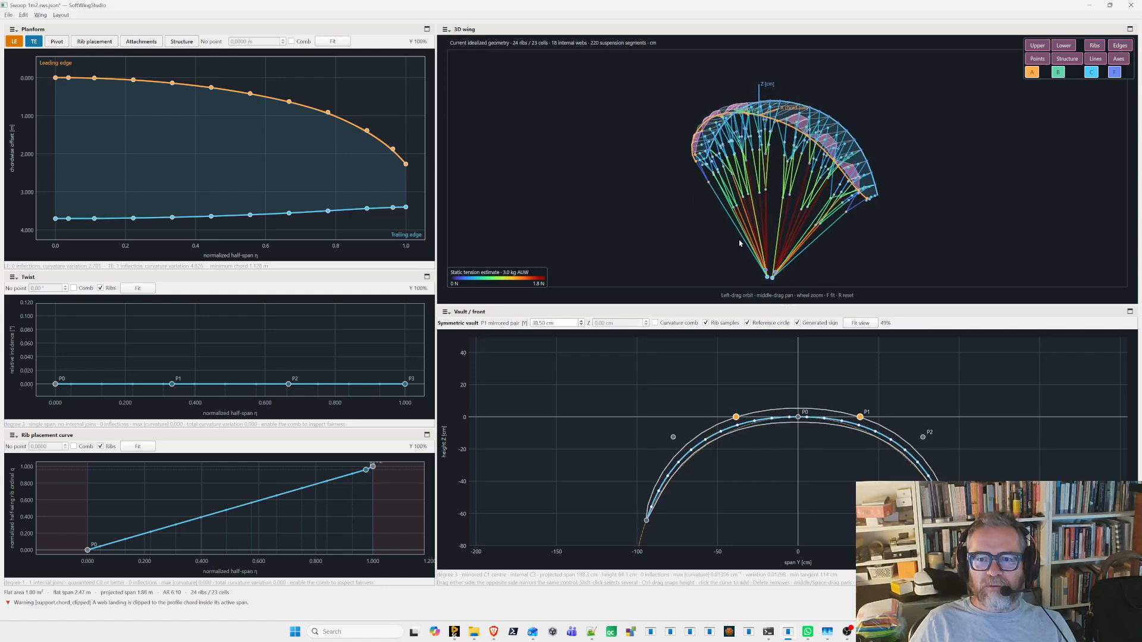
- Load the Profile layout and examine the airfoil from the wing centre to the tip at η 1.000, including the tip geometry in 3D
left_click(61, 15)
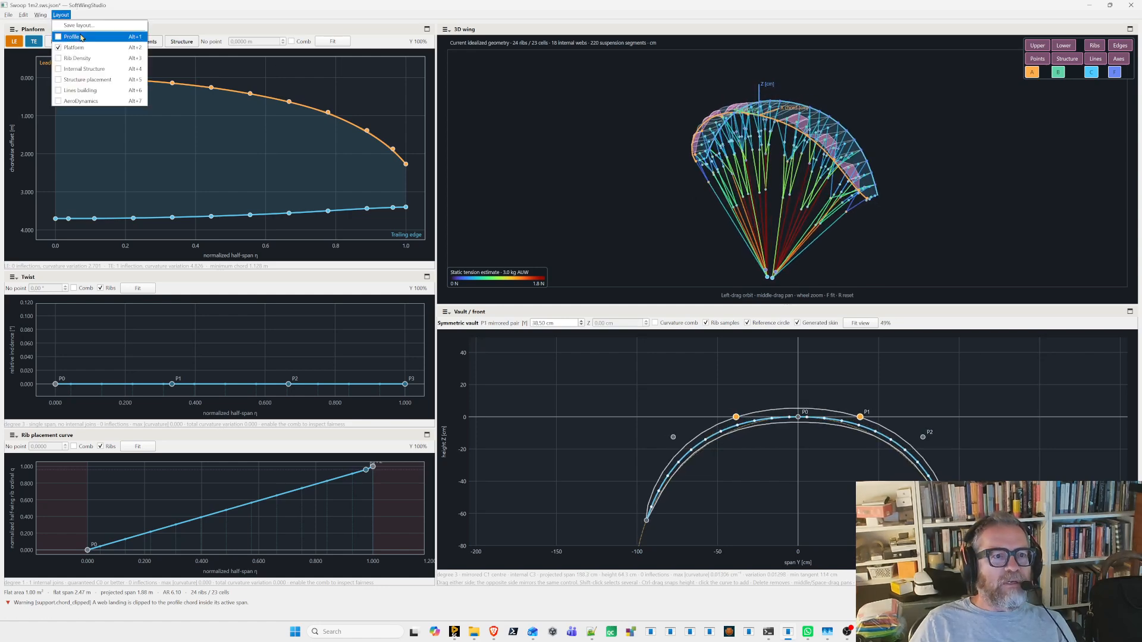
left_click(88, 37)
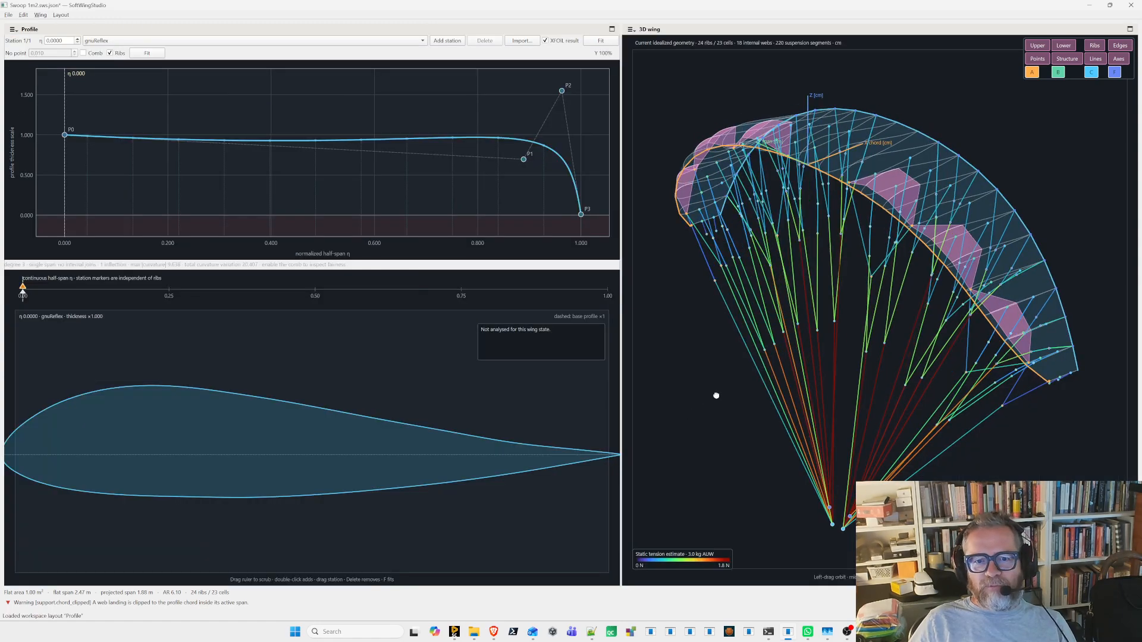
mouse_move(25, 299)
left_mouse_down()
mouse_move(112, 295)
mouse_move(22, 299)
left_mouse_up()
left_click(42, 300)
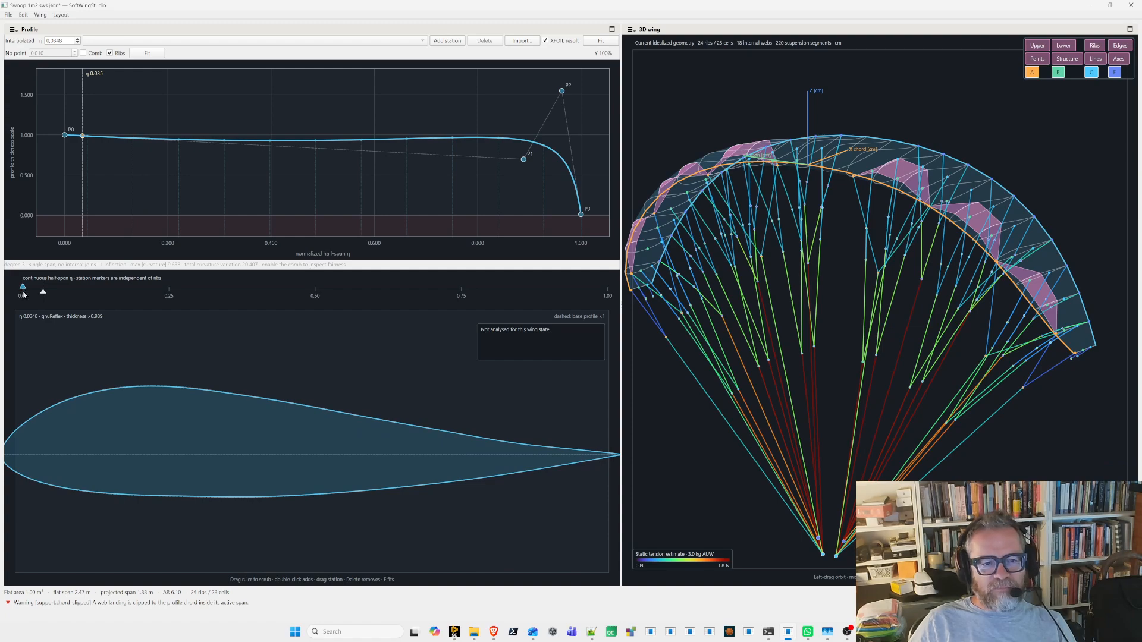
left_click_drag(796, 169, 827, 180)
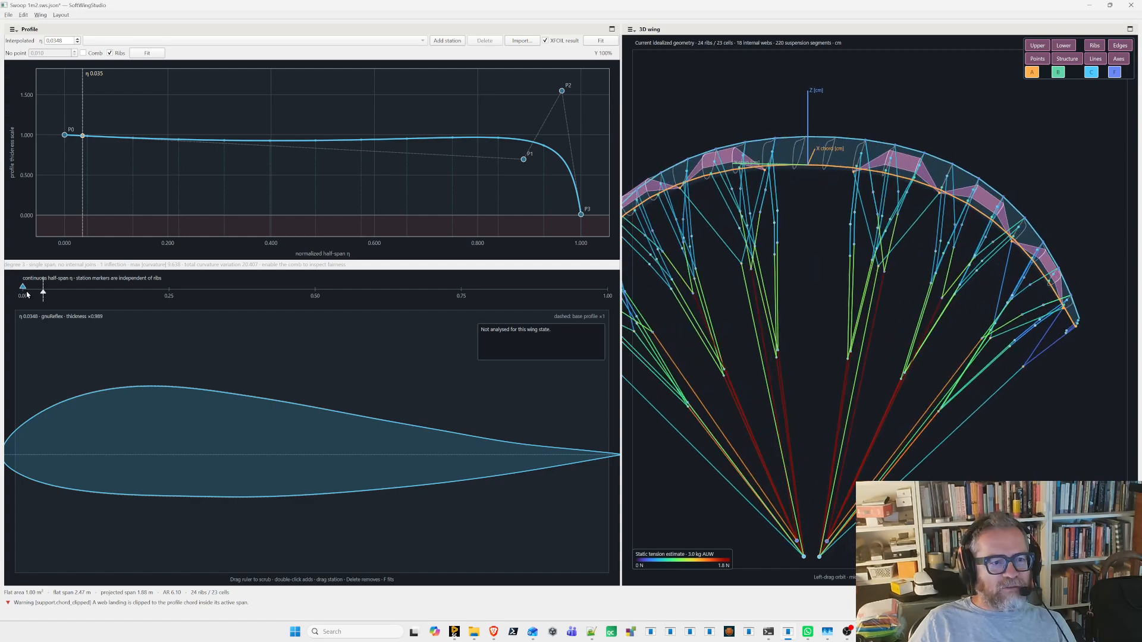
mouse_move(44, 298)
left_mouse_down()
mouse_move(601, 296)
mouse_move(543, 299)
left_mouse_up()
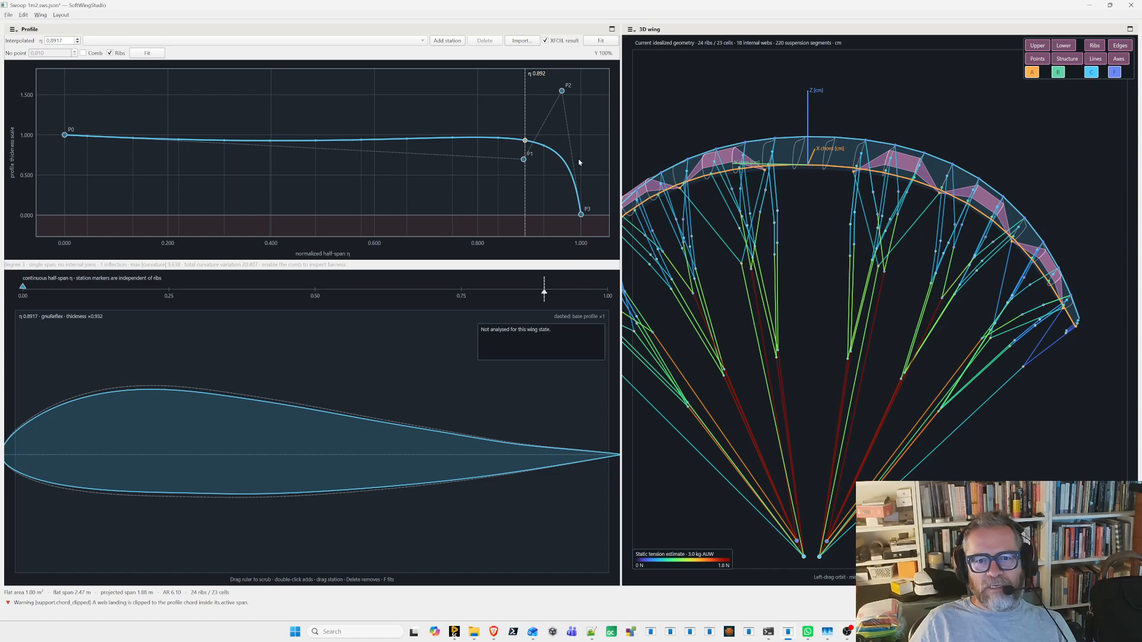
left_click_drag(542, 301, 610, 294)
left_click_drag(951, 349, 1032, 308)
scroll(1030, 308, "up", 5)
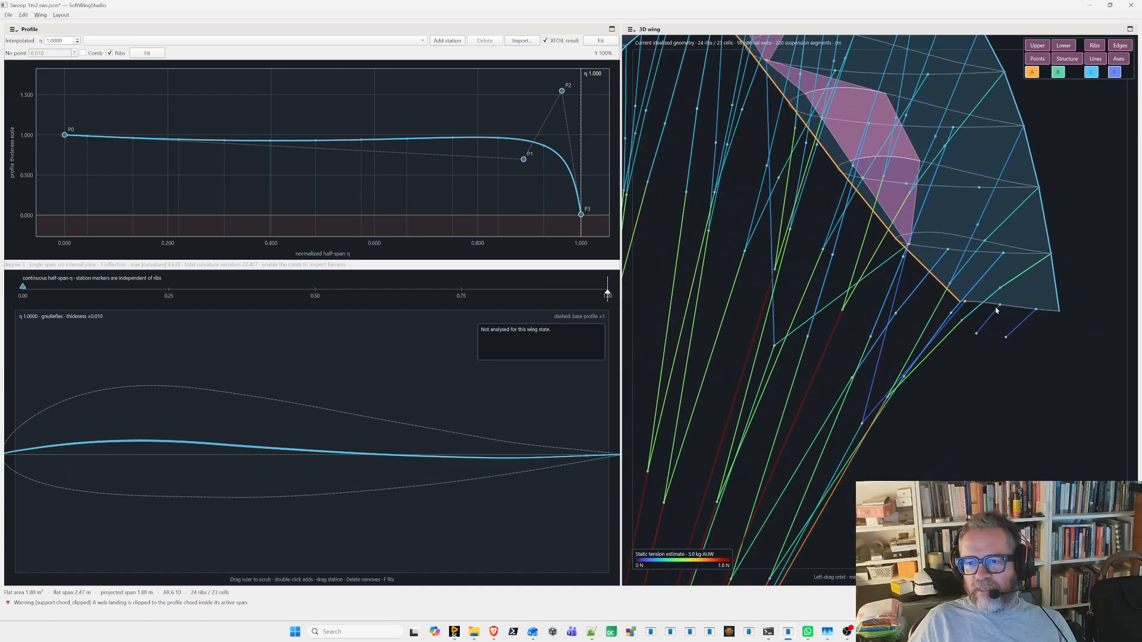
scroll(981, 314, "down", 5)
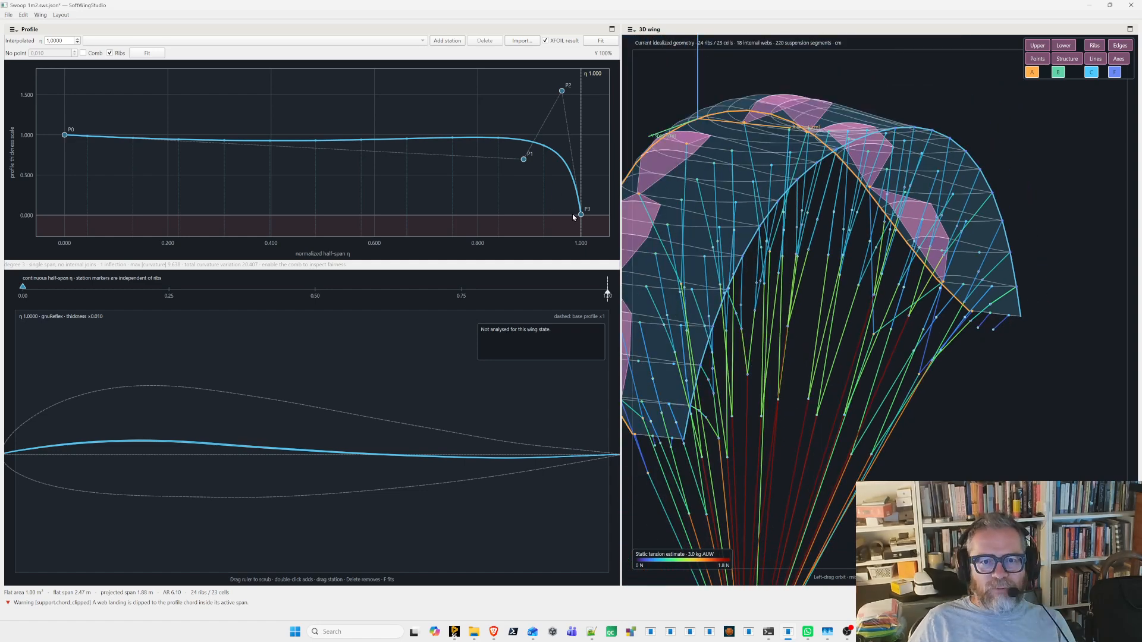
- Flatten the profile thickness curve by placing control points P1, P2 and P3 at a scale of 1.000
left_click_drag(579, 213, 580, 90)
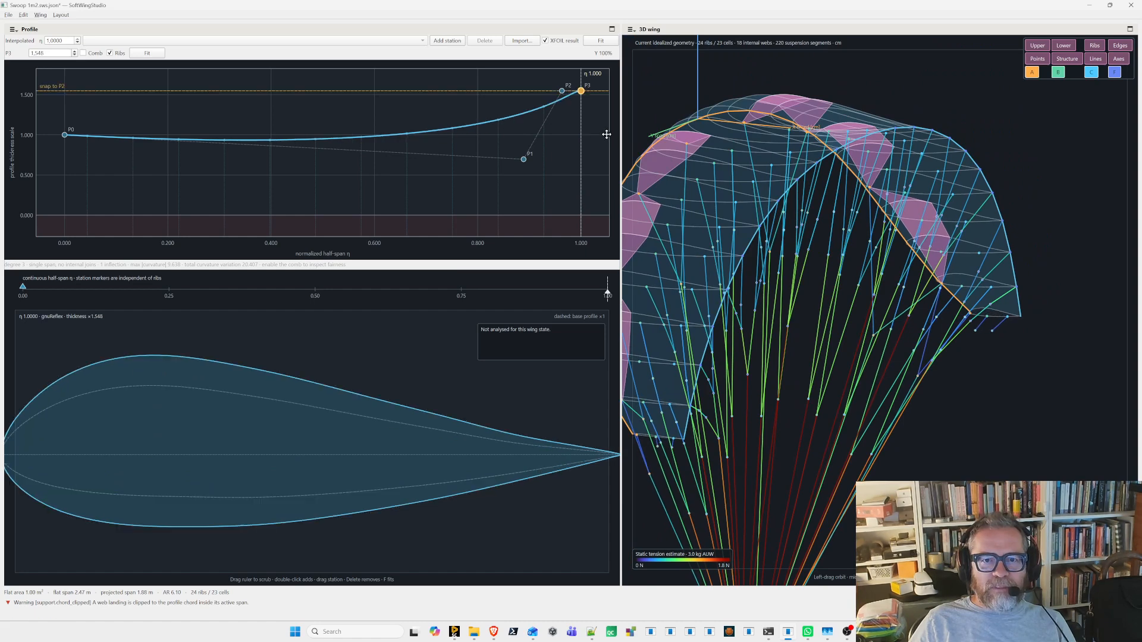
left_click_drag(521, 160, 201, 135)
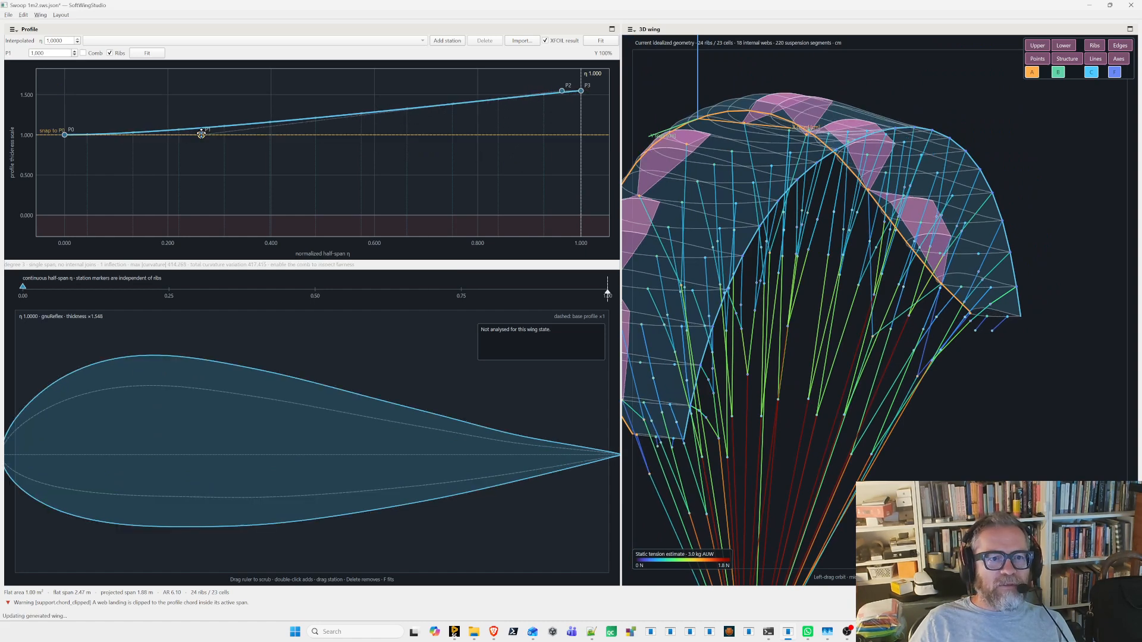
left_click_drag(569, 87, 581, 135)
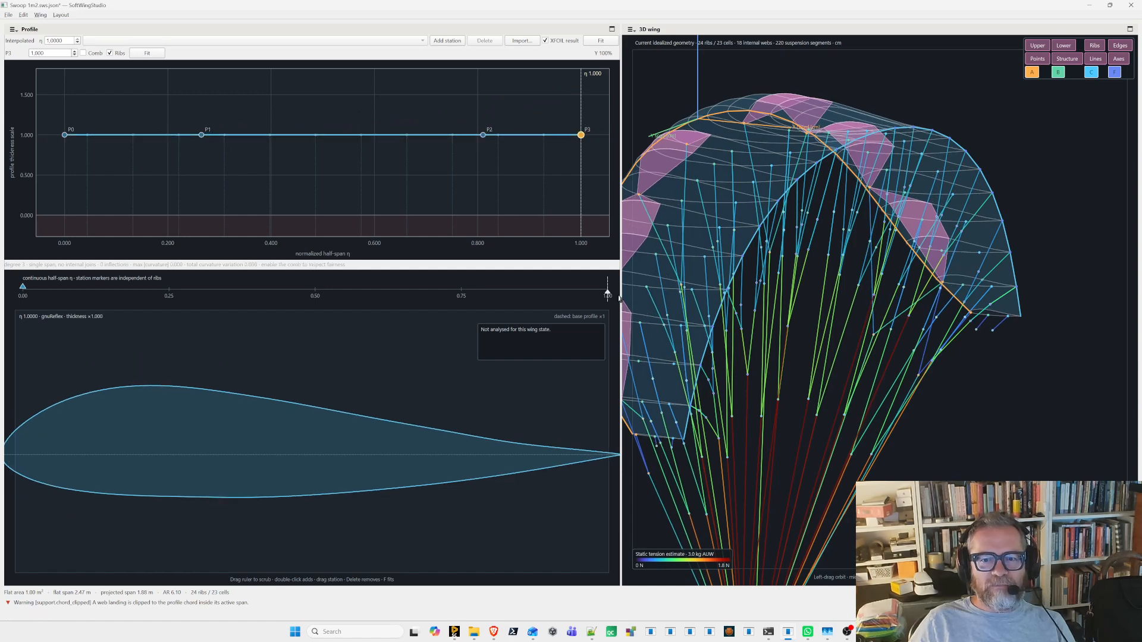
- Examine the profile near η 0.88 and the canopy and wing tip in the 3D view from several angles
mouse_move(497, 300)
left_mouse_down()
mouse_move(225, 297)
mouse_move(537, 297)
left_mouse_up()
left_click_drag(971, 321, 956, 360)
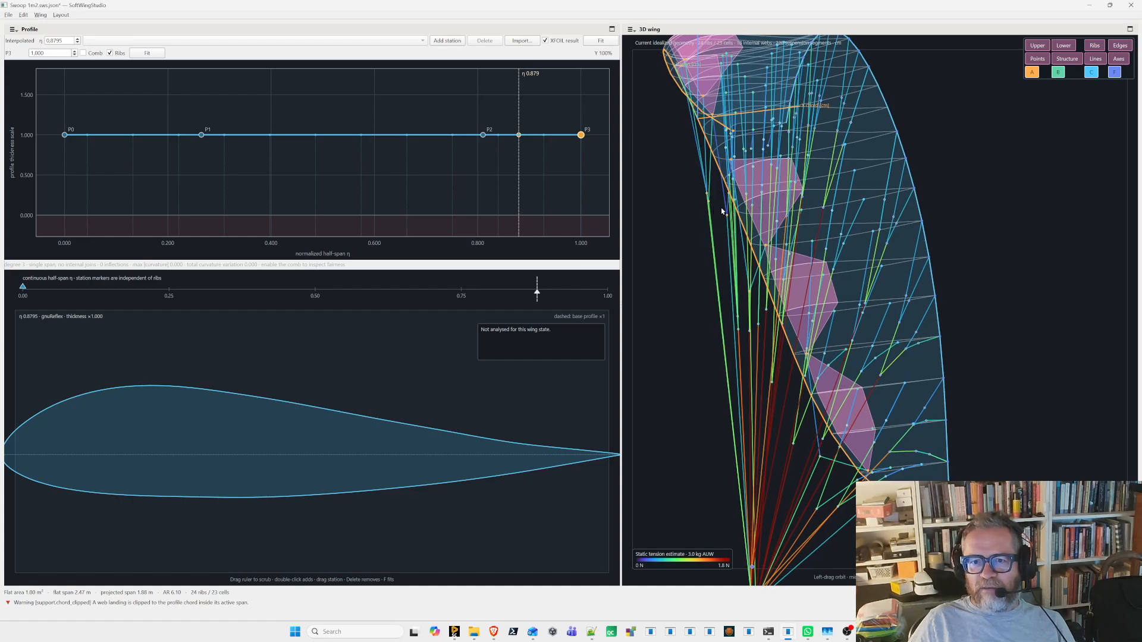
left_click_drag(942, 443, 984, 311)
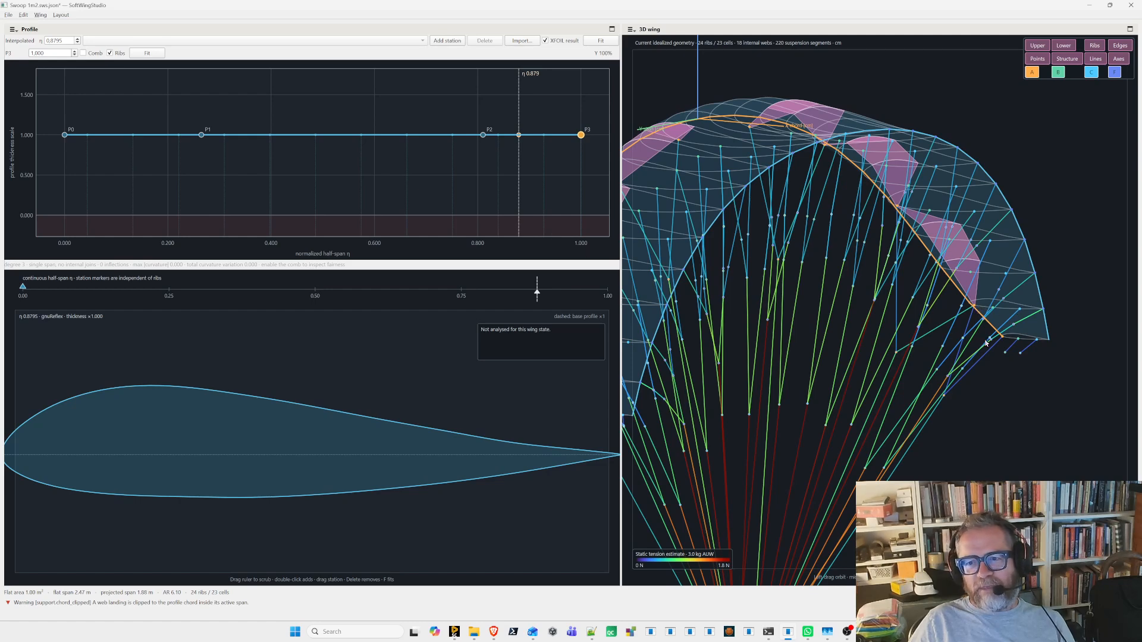
left_click_drag(1009, 377, 1049, 338)
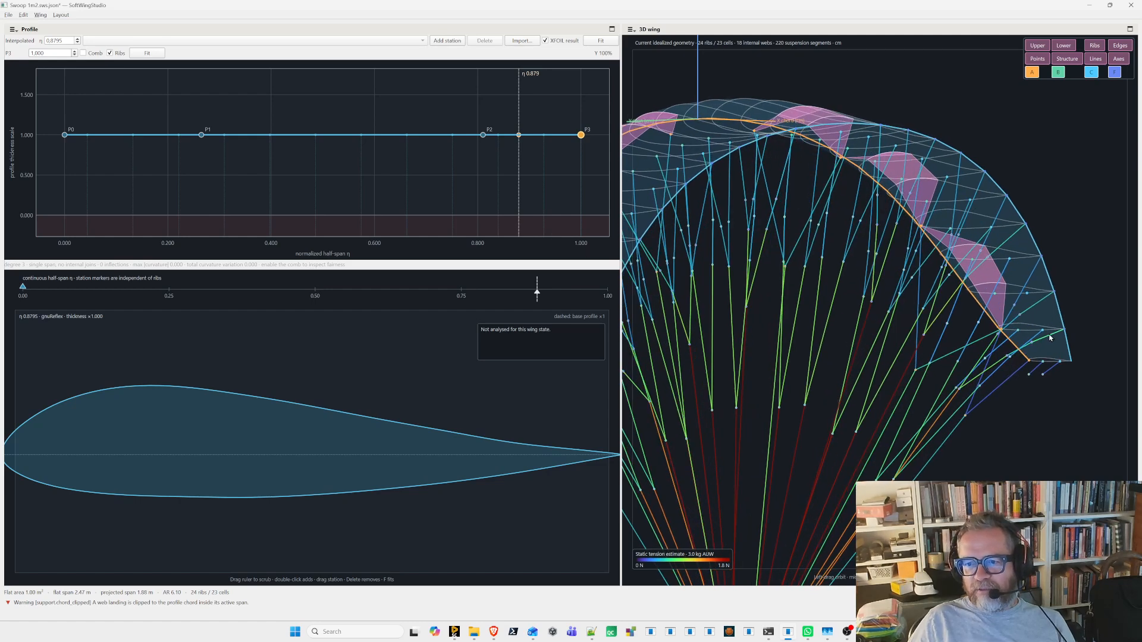
left_click_drag(984, 324, 995, 329)
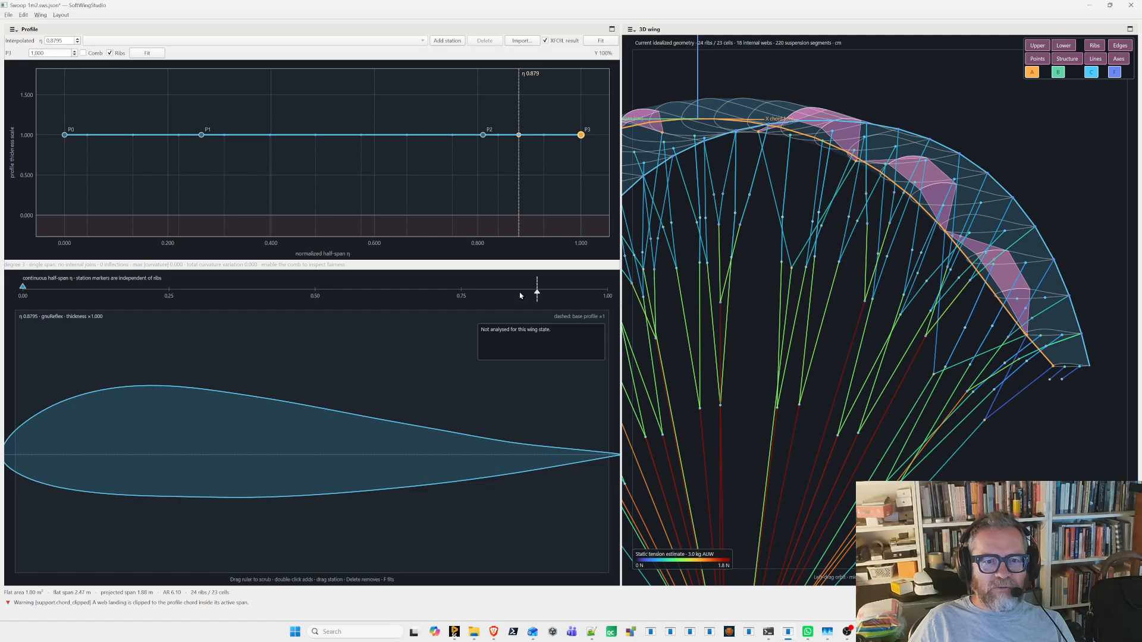
- Import the rcandidate1-0400.dat airfoil from the Assets Profiles folder at half-span position η 0.75
mouse_move(547, 301)
left_mouse_down()
mouse_move(442, 302)
mouse_move(461, 304)
left_mouse_up()
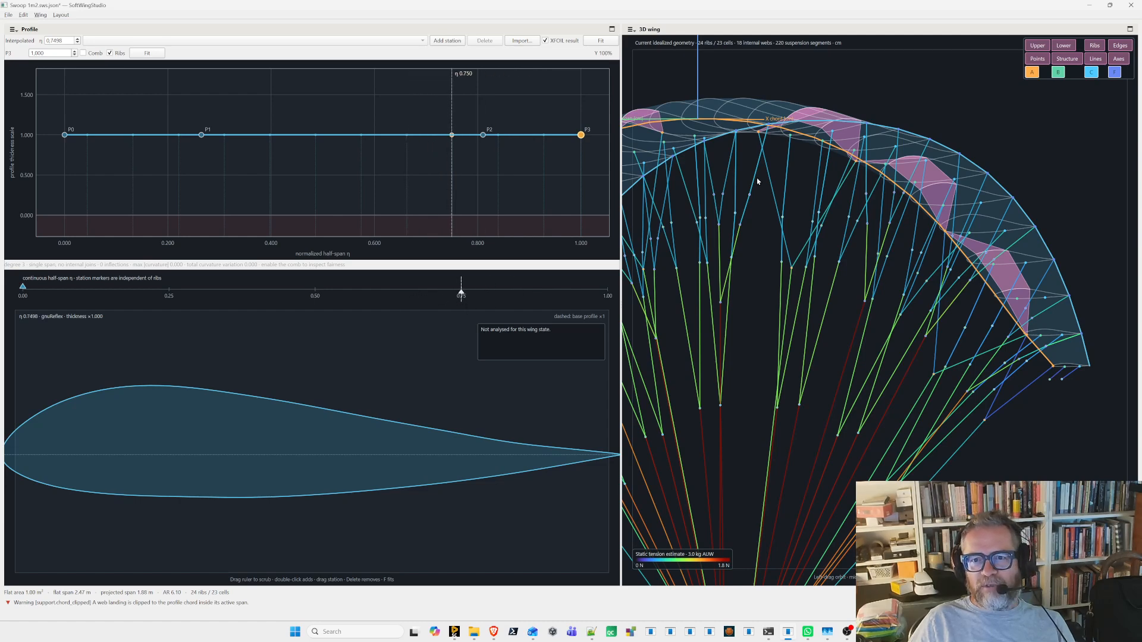
left_click_drag(757, 179, 1022, 262)
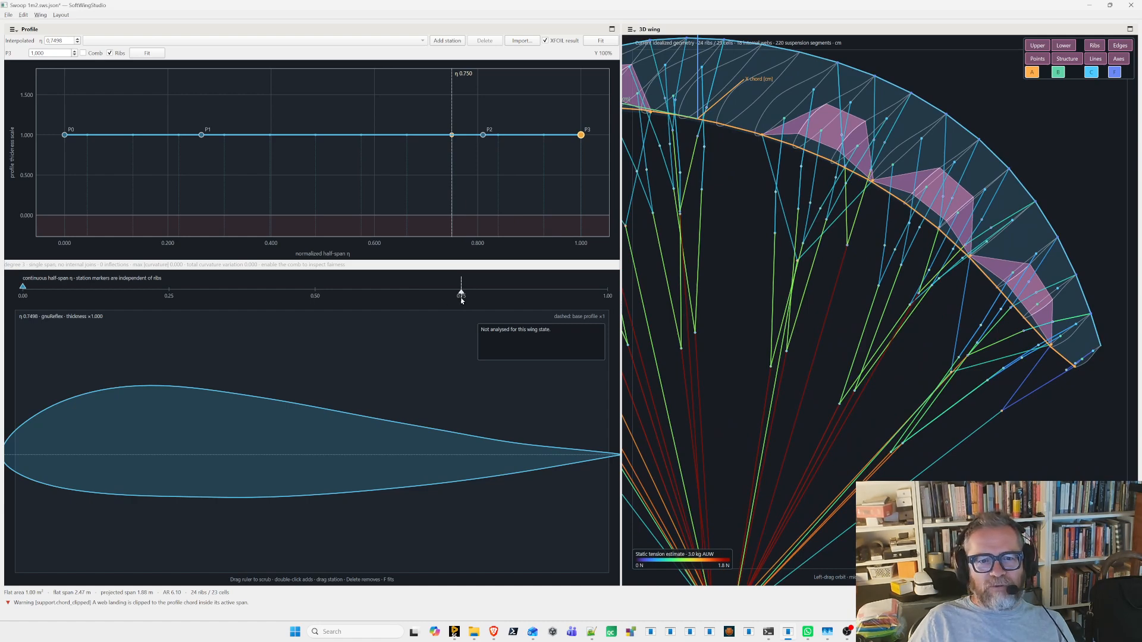
mouse_move(469, 302)
left_mouse_down()
mouse_move(439, 297)
mouse_move(478, 297)
mouse_move(461, 299)
left_mouse_up()
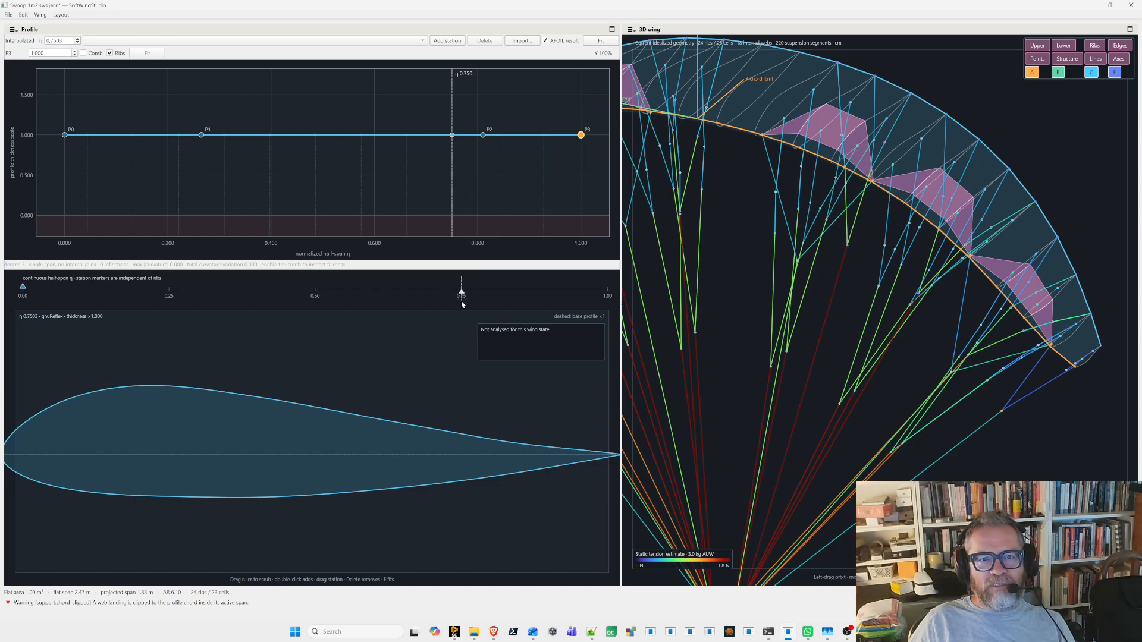
left_click(526, 41)
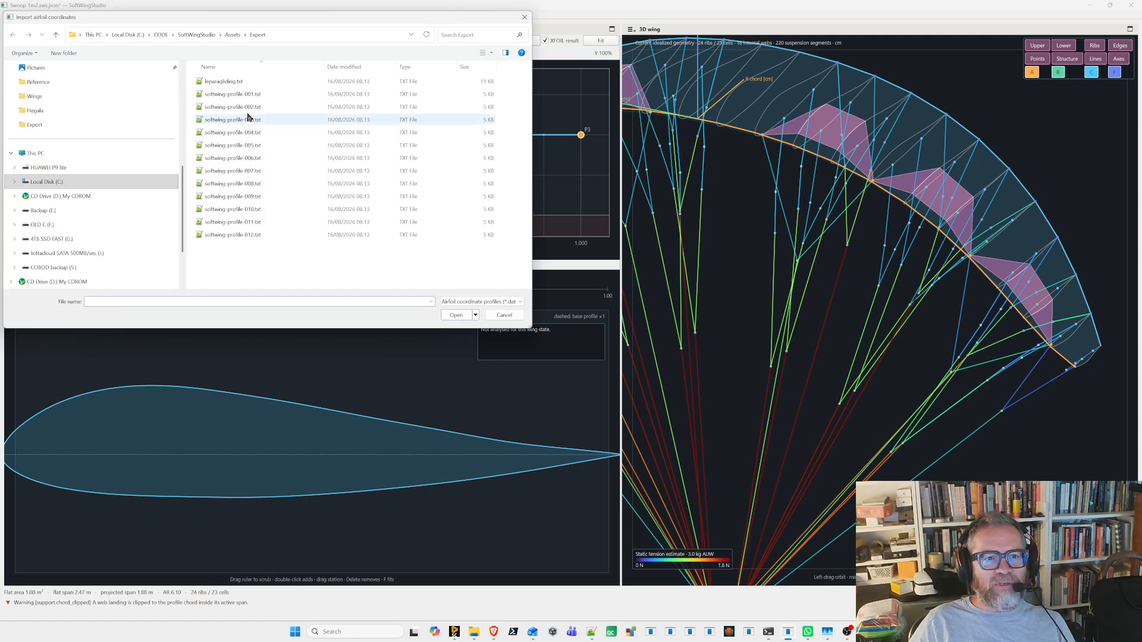
left_click(233, 34)
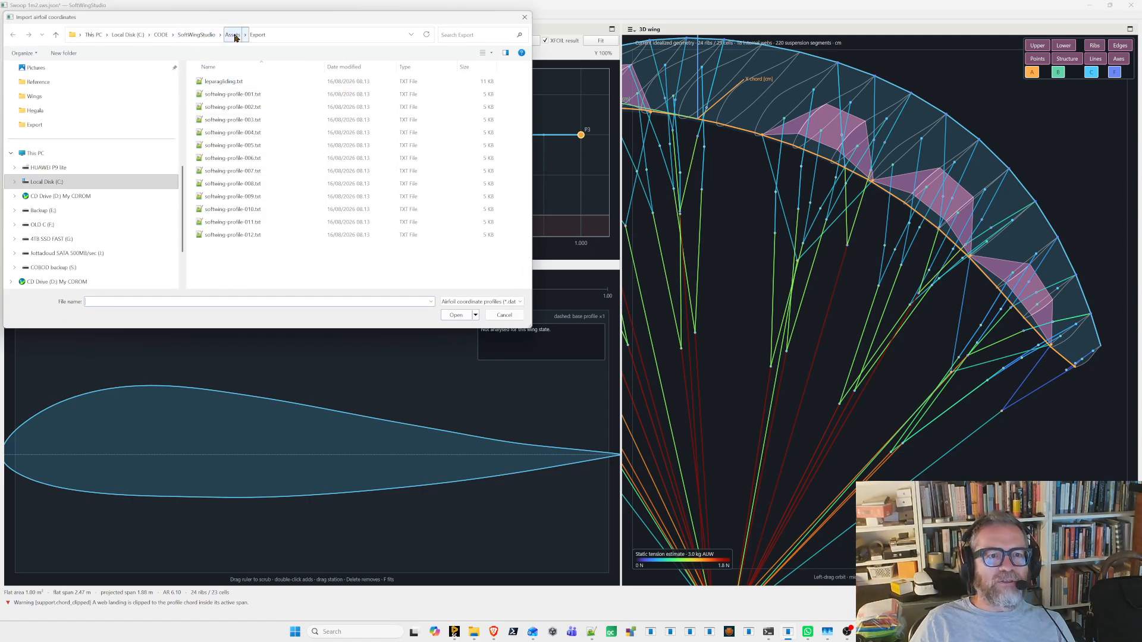
left_click(232, 133)
double_click(232, 133)
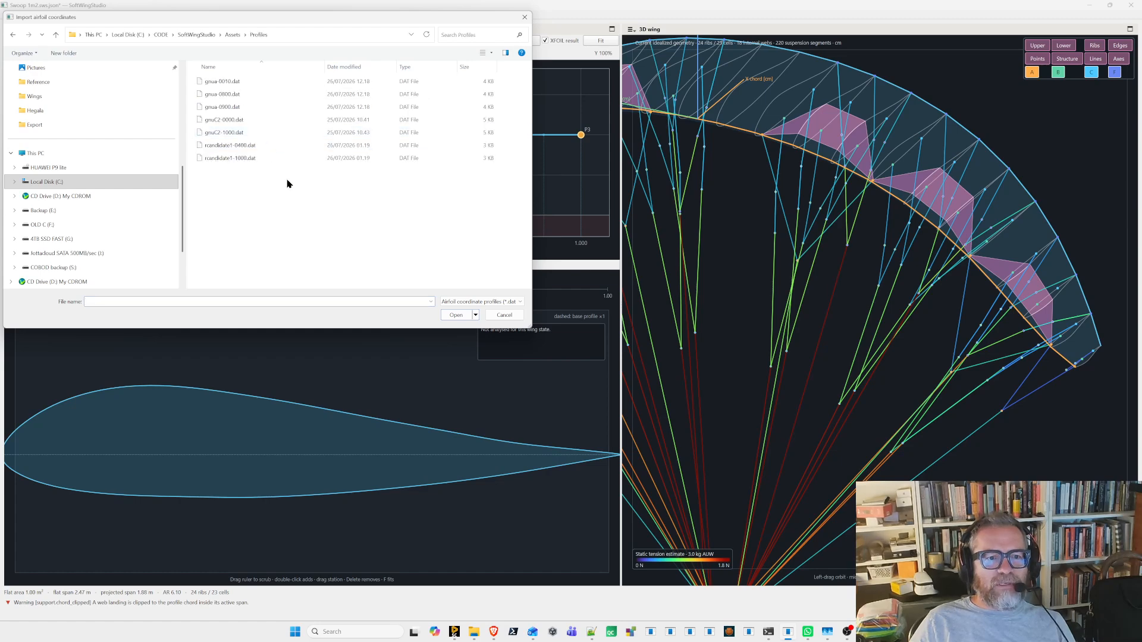
left_click(228, 145)
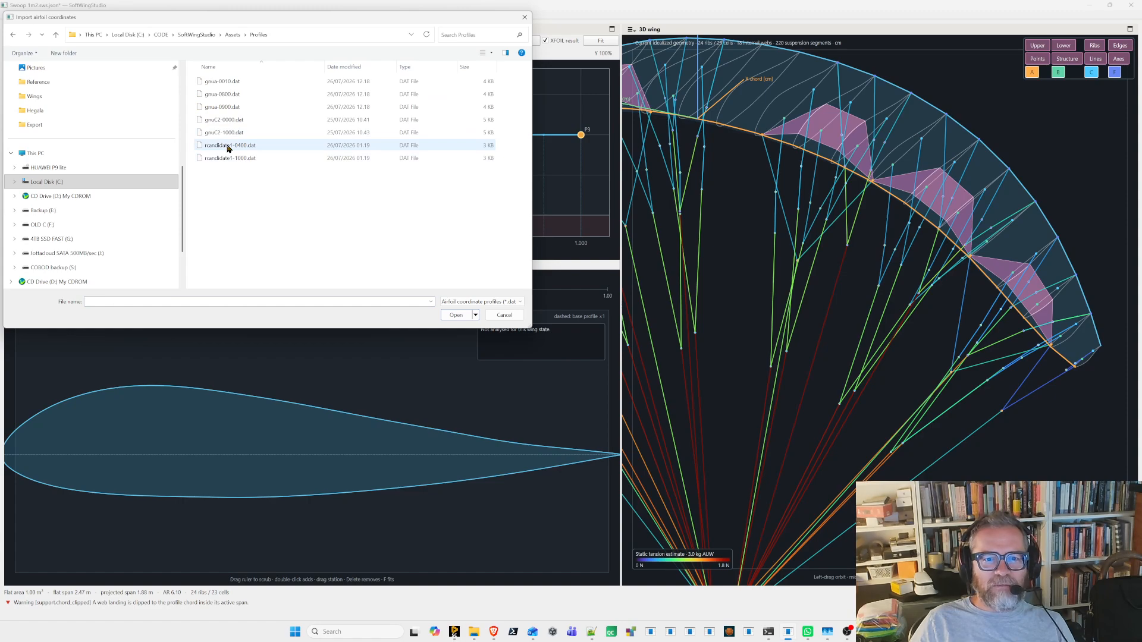
double_click(228, 145)
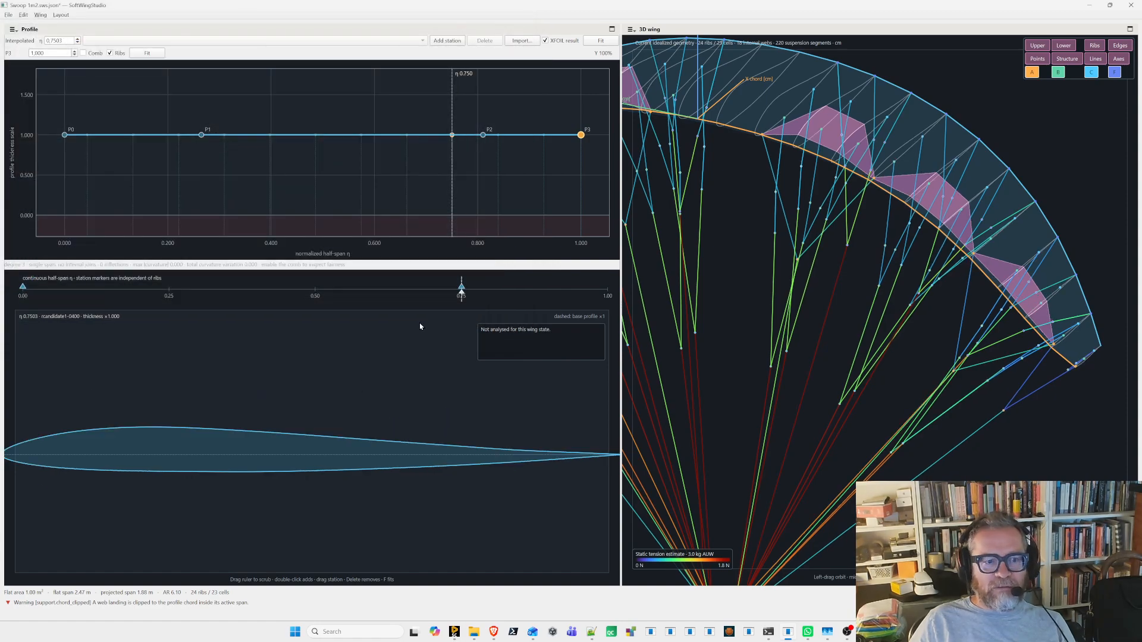
- Replace the airfoil at η 0.75 with gnuC2-1000.dat and inspect the canopy in 3D
left_click(530, 42)
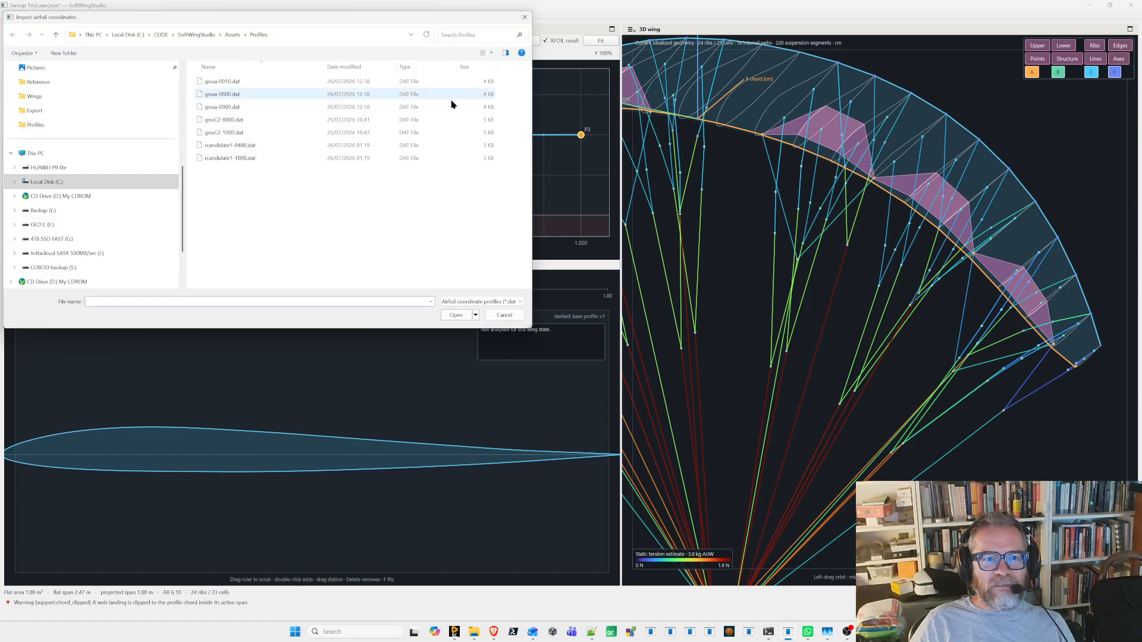
double_click(228, 133)
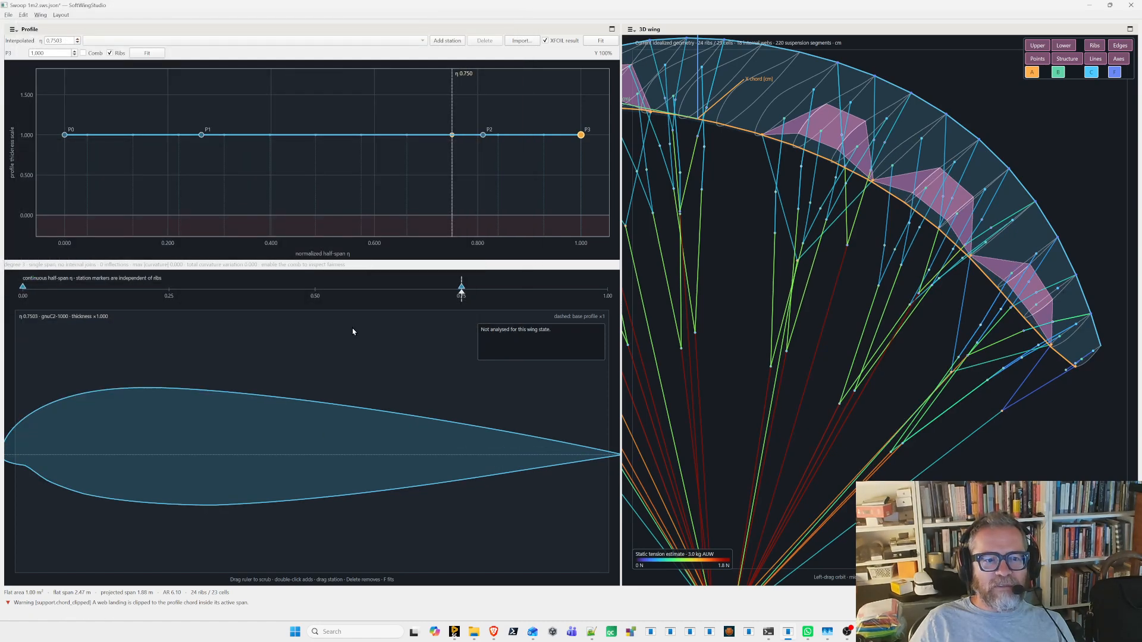
left_click_drag(912, 326, 868, 221)
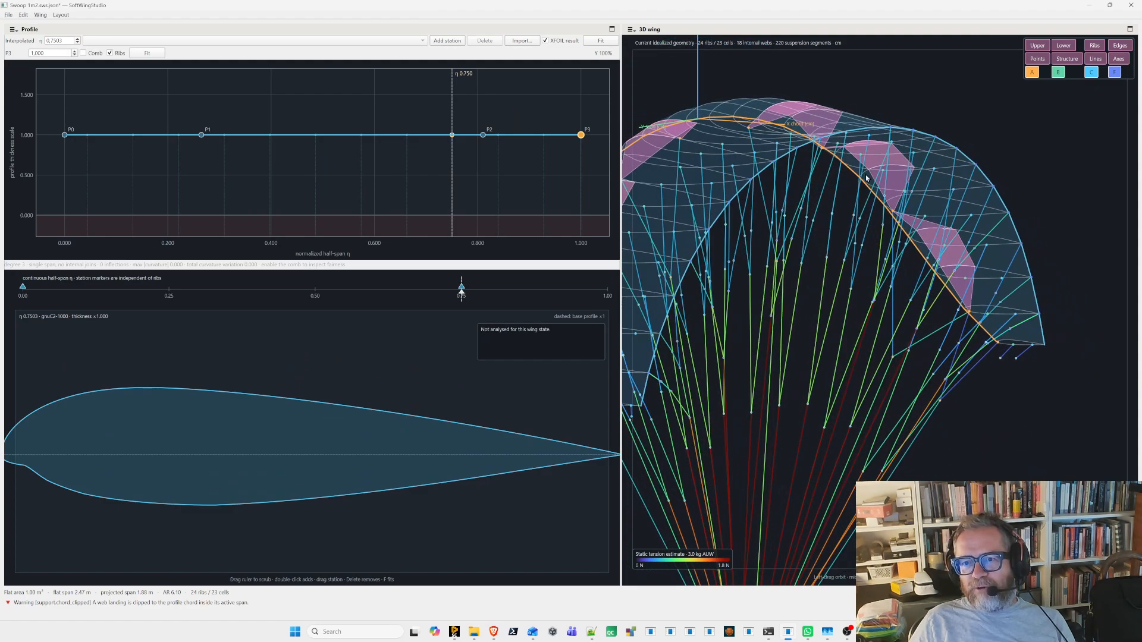
left_click_drag(866, 178, 864, 168)
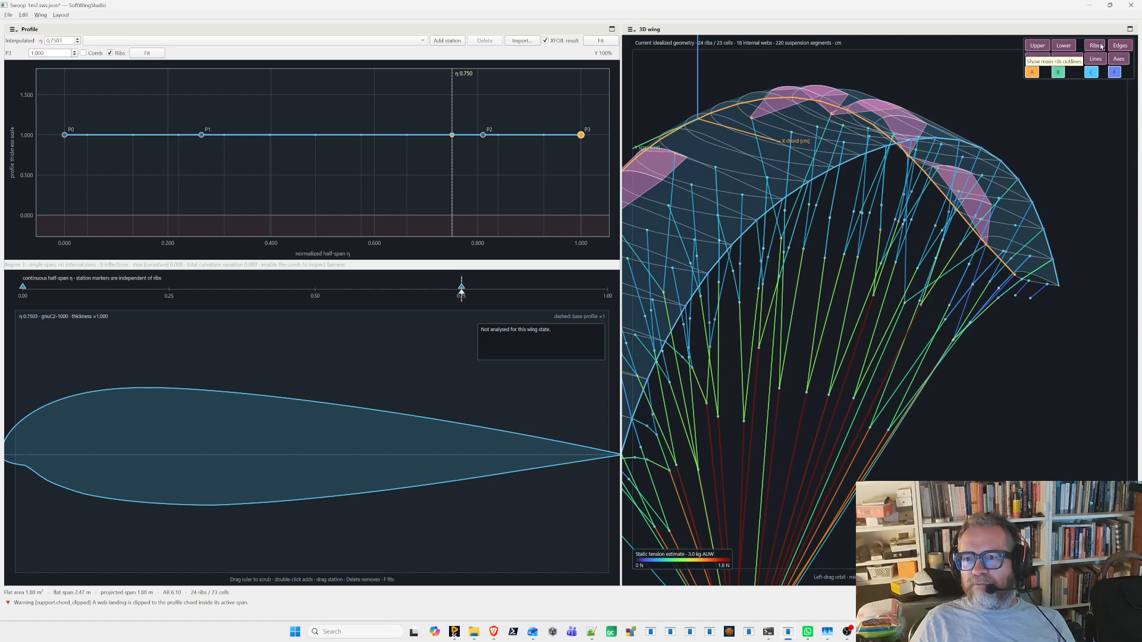
- Hide the edges in the 3D wing and examine the wing tip with the profile position at η 1.000
left_click_drag(887, 145, 886, 141)
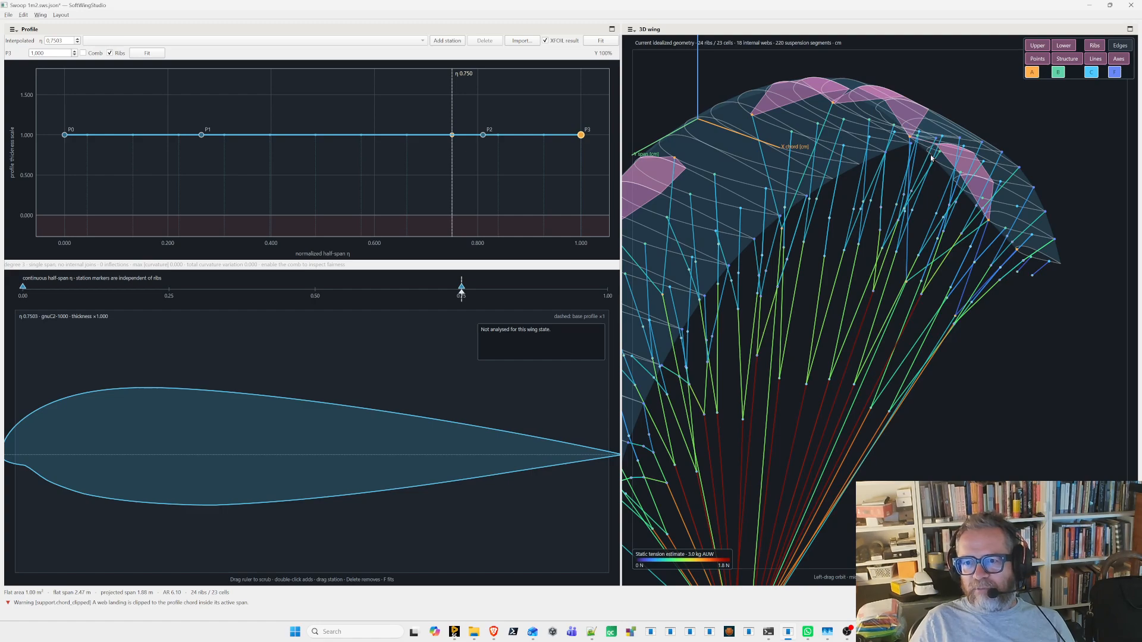
mouse_move(461, 293)
left_mouse_down()
mouse_move(22, 303)
mouse_move(608, 295)
left_mouse_up()
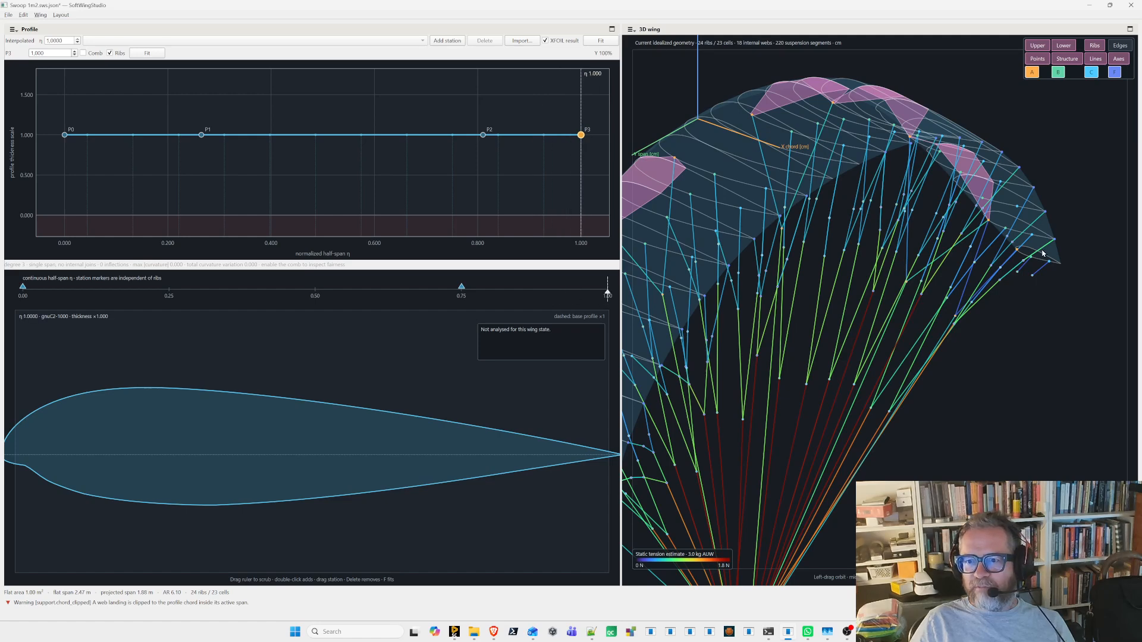
scroll(1042, 253, "up", 5)
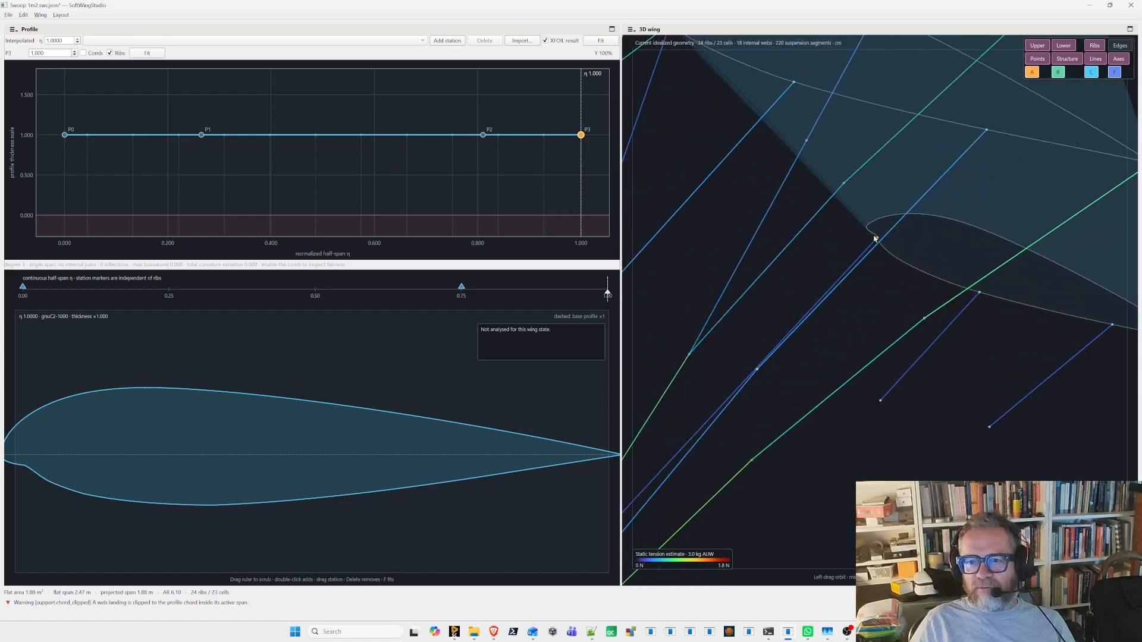
scroll(906, 273, "down", 5)
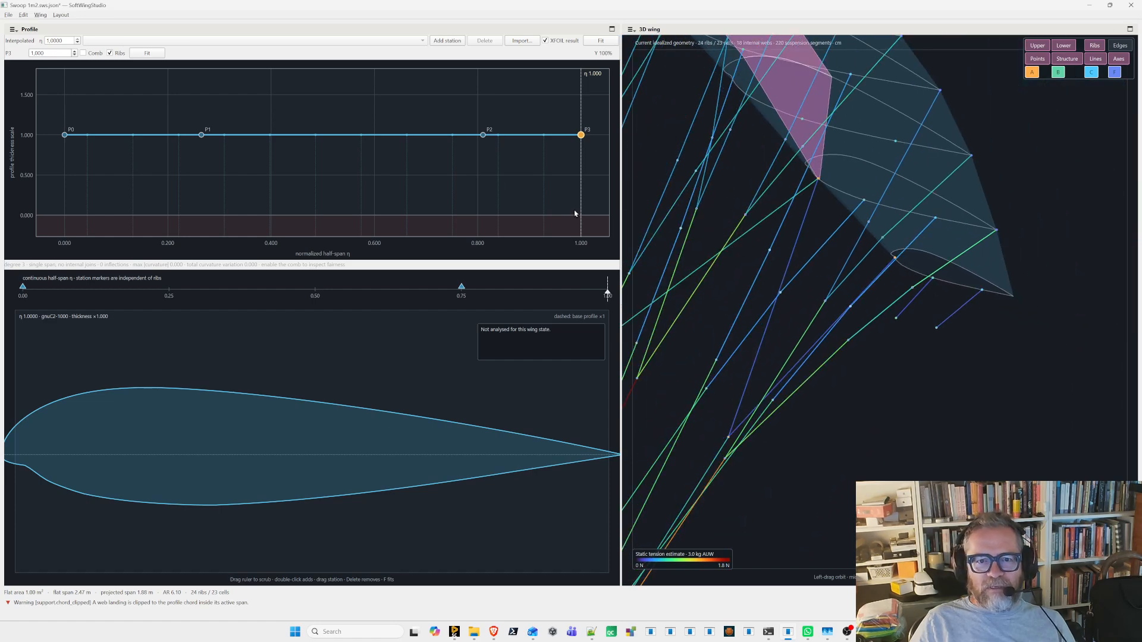
- Shape a rounded thickness drop-off at the wing tip with P3 at 0.010, P2 at 2.047 on η 1.000, and P1 at 1.000 near η 0.95
left_click_drag(581, 135, 581, 215)
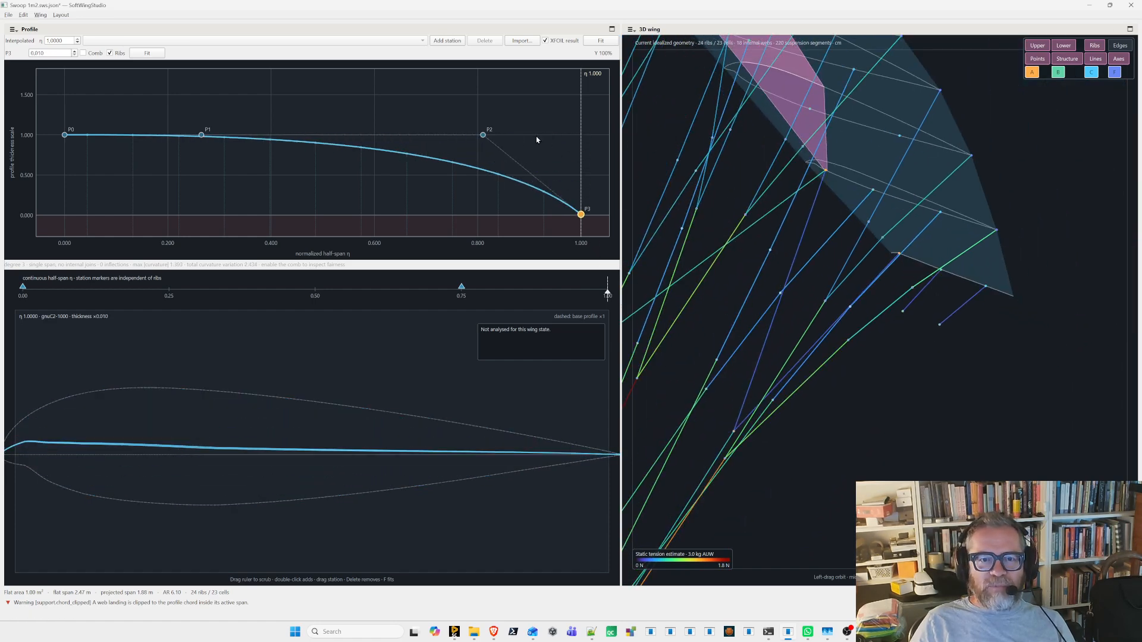
left_click_drag(483, 134, 603, 82)
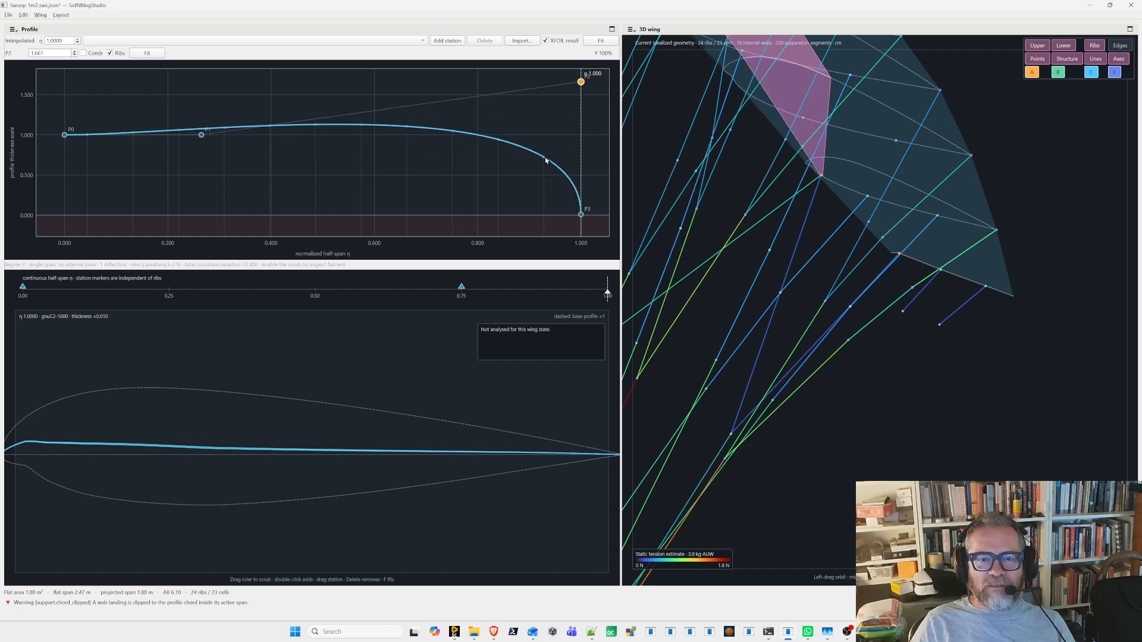
scroll(545, 165, "down", 5)
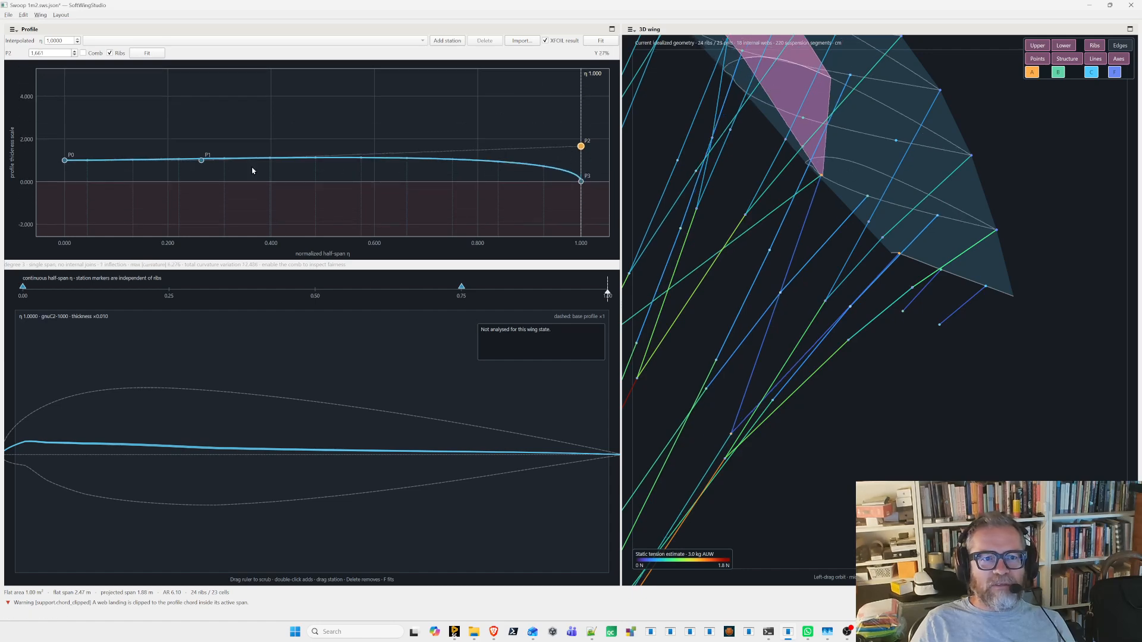
left_click_drag(201, 160, 583, 111)
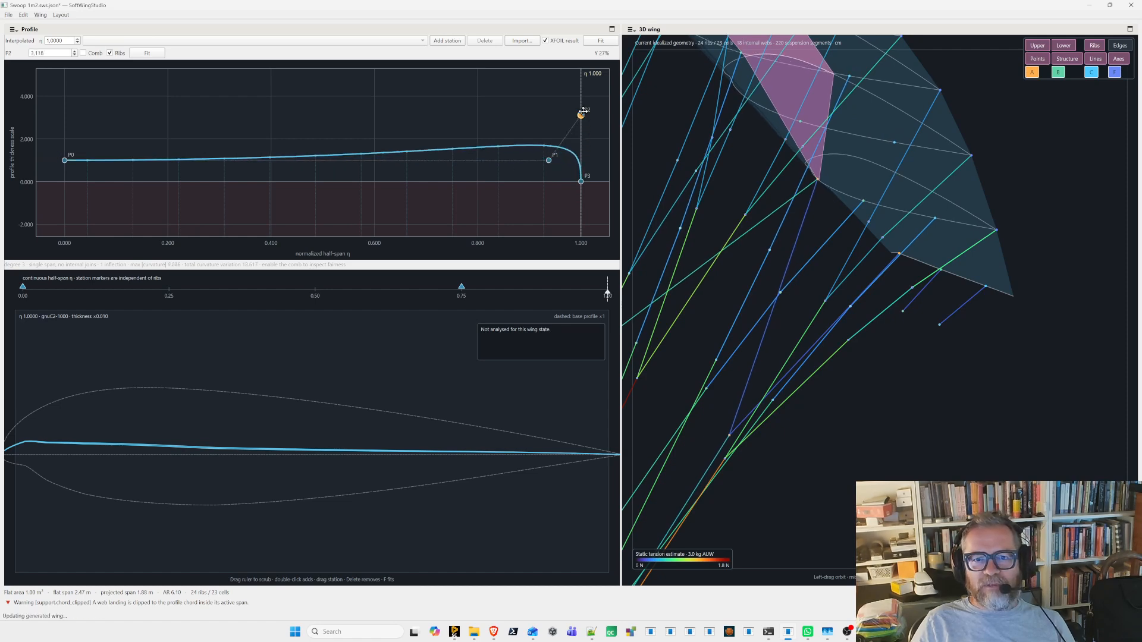
mouse_move(549, 160)
left_mouse_down()
mouse_move(555, 177)
mouse_move(556, 160)
left_mouse_up()
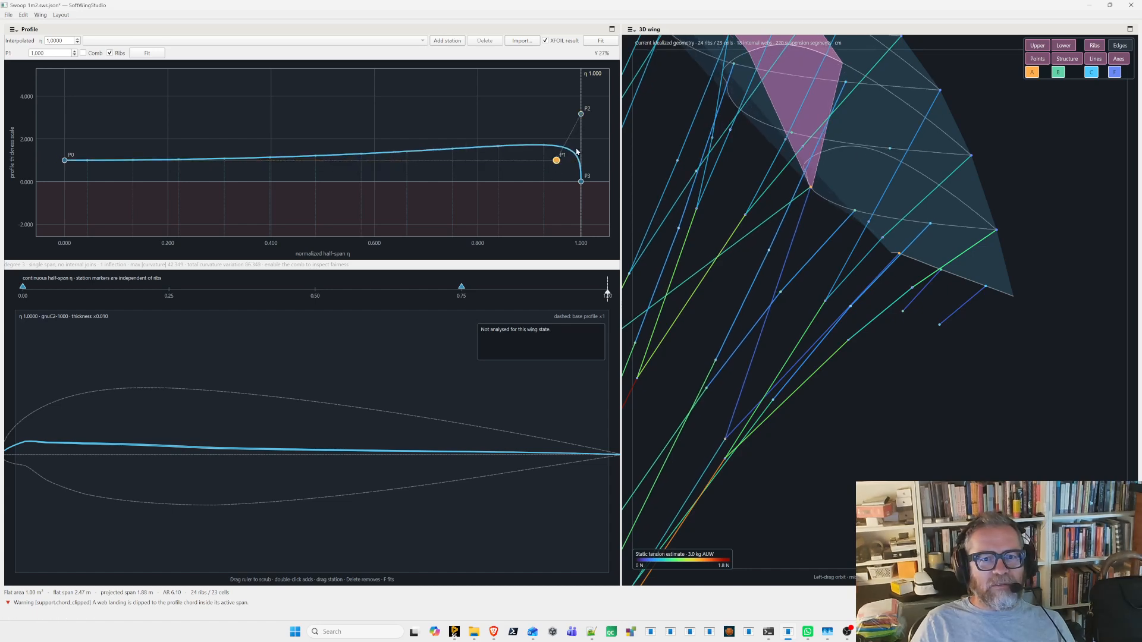
left_click_drag(588, 113, 589, 137)
mouse_move(917, 340)
left_mouse_down()
mouse_move(938, 345)
mouse_move(923, 333)
left_mouse_up()
left_click_drag(829, 297, 750, 305)
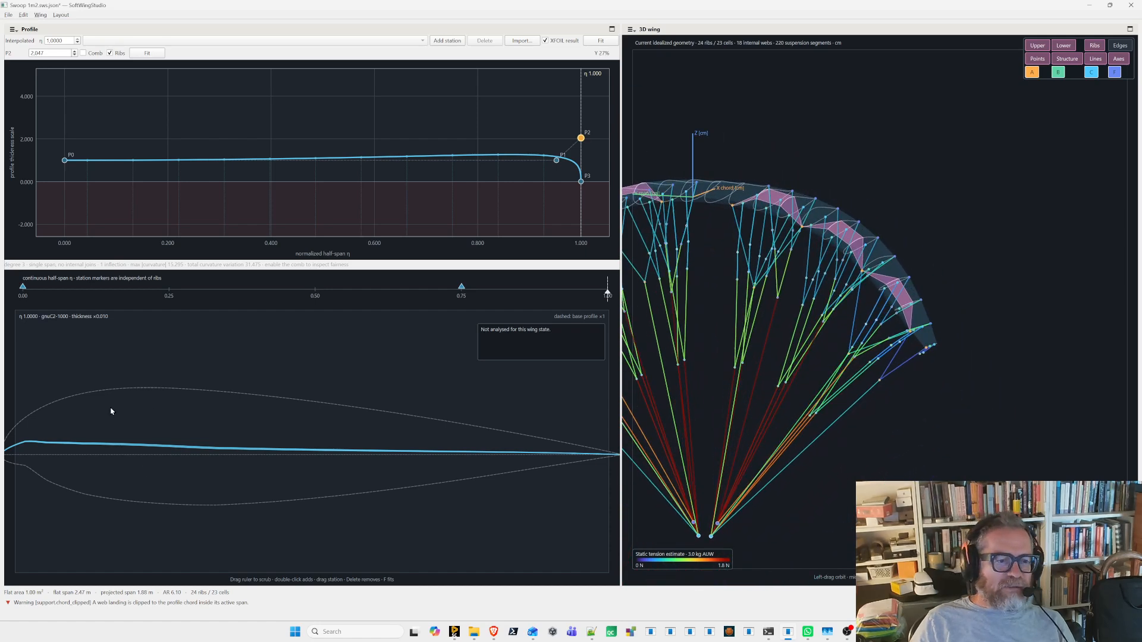
- Insert a thickness control point near η 0.75 at scale 1.000 and move the gnuC2-1000 station to about η 0.667
left_click_drag(543, 300, 461, 305)
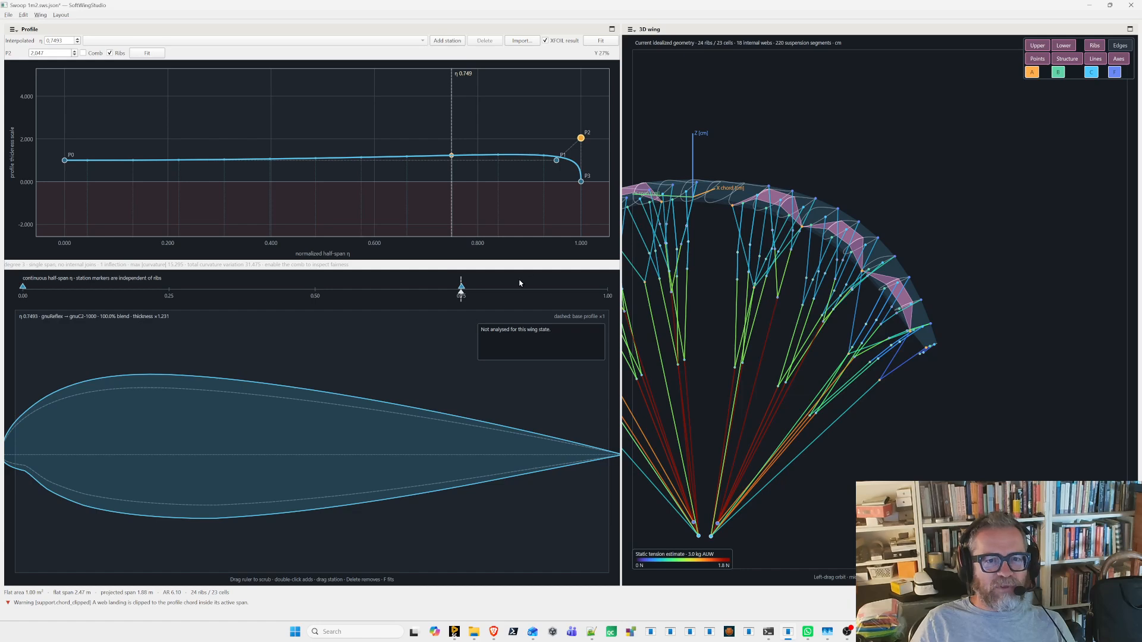
double_click(453, 157)
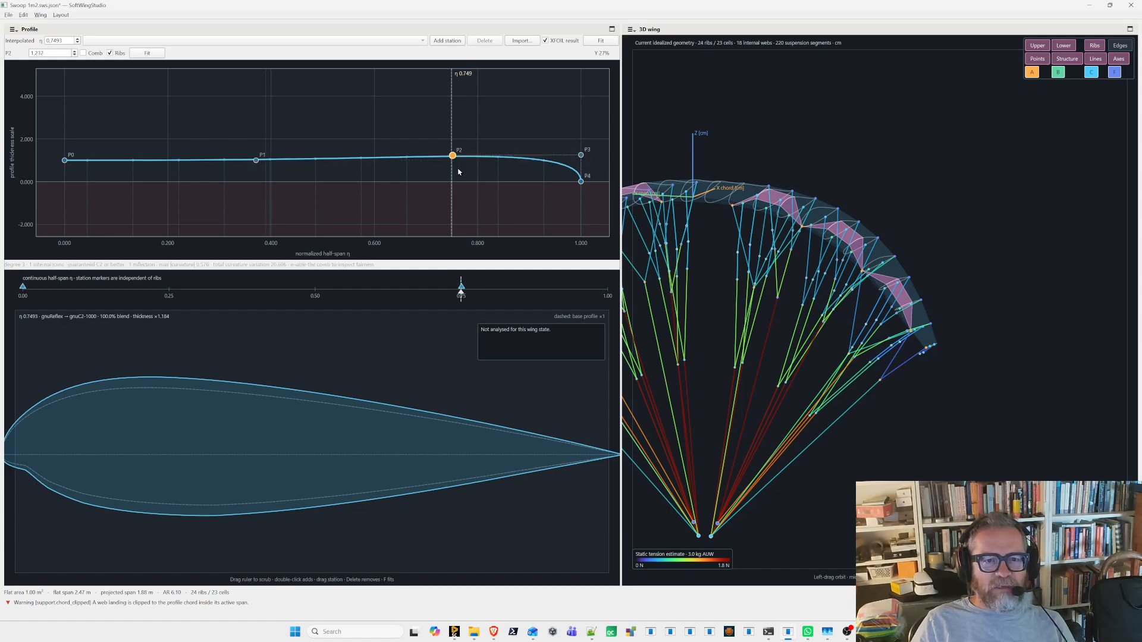
left_click_drag(448, 155, 453, 162)
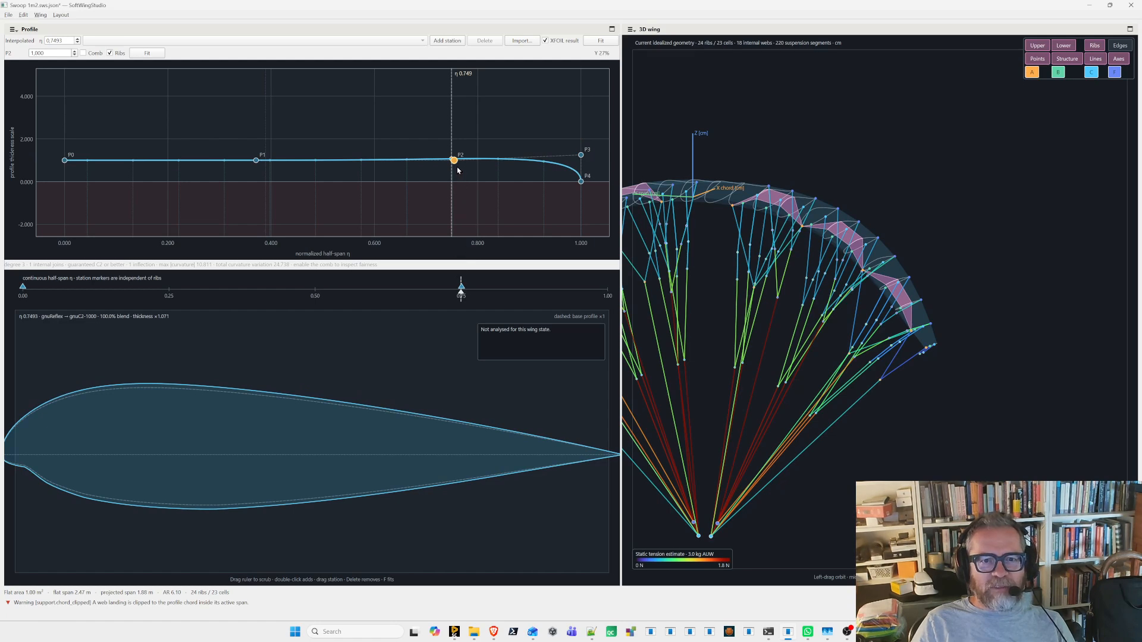
mouse_move(459, 302)
left_mouse_down()
mouse_move(314, 302)
mouse_move(602, 302)
mouse_move(415, 301)
mouse_move(413, 311)
left_mouse_up()
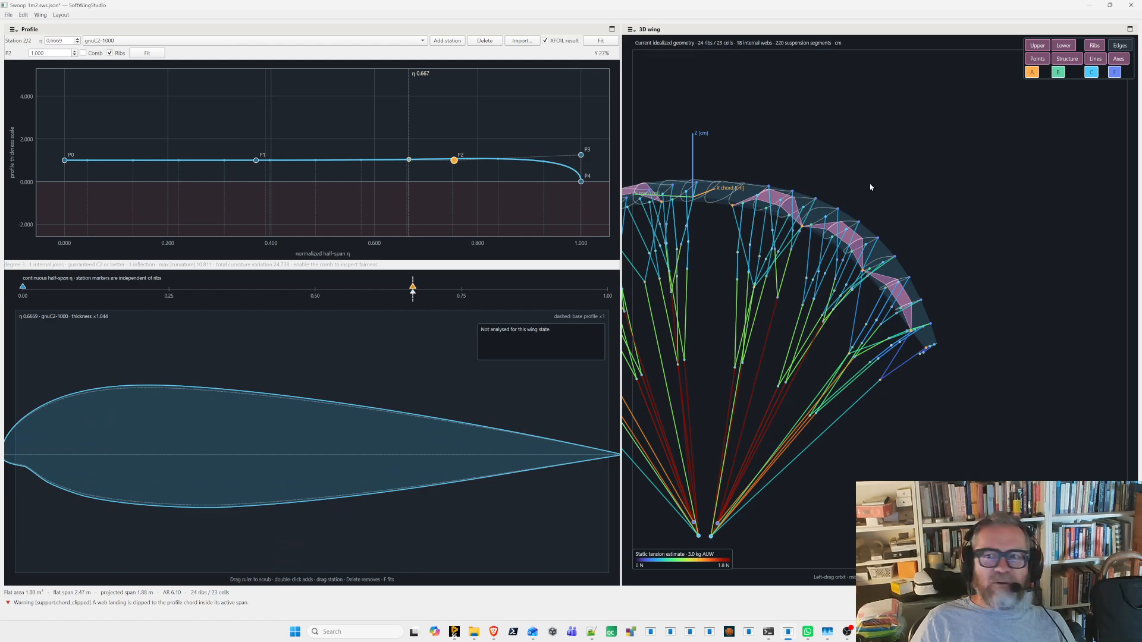